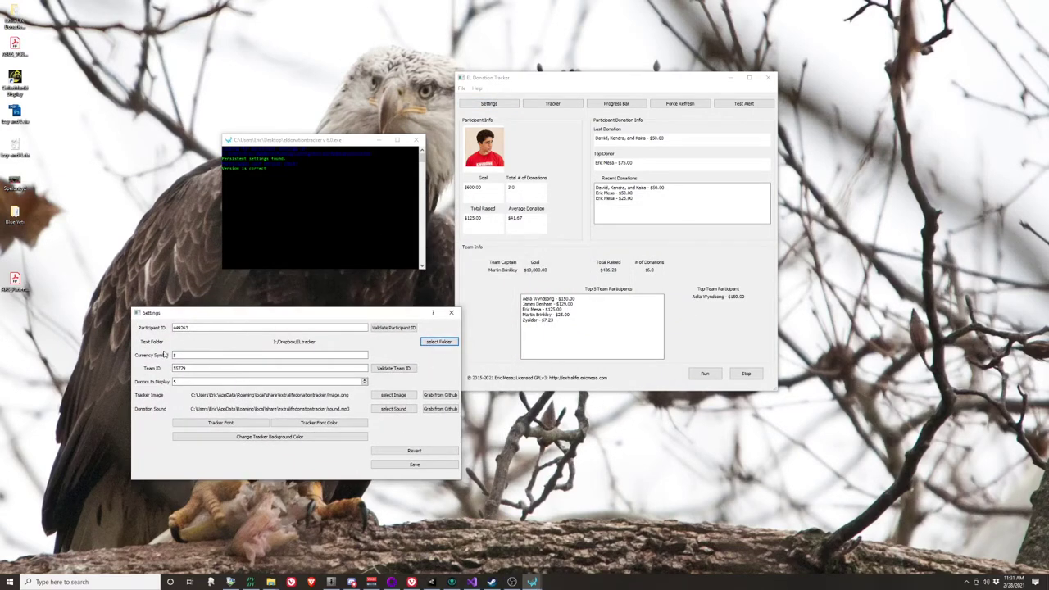
Nudge the Settings window up, then switch to the browser showing the ELDonationTracker GitHub page.
drag(336, 317, 342, 295)
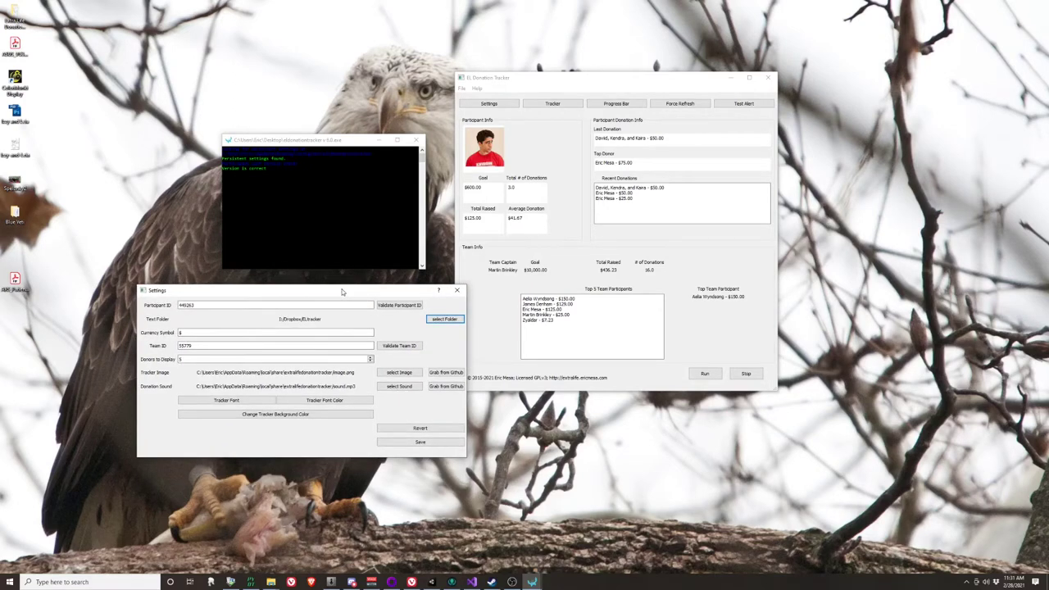
click(241, 305)
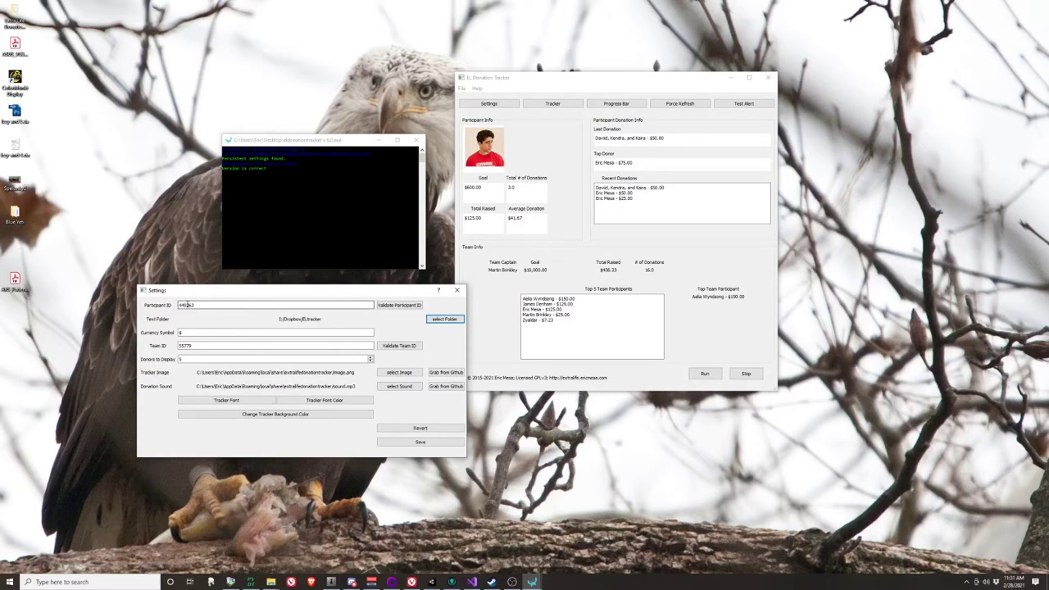
click(411, 581)
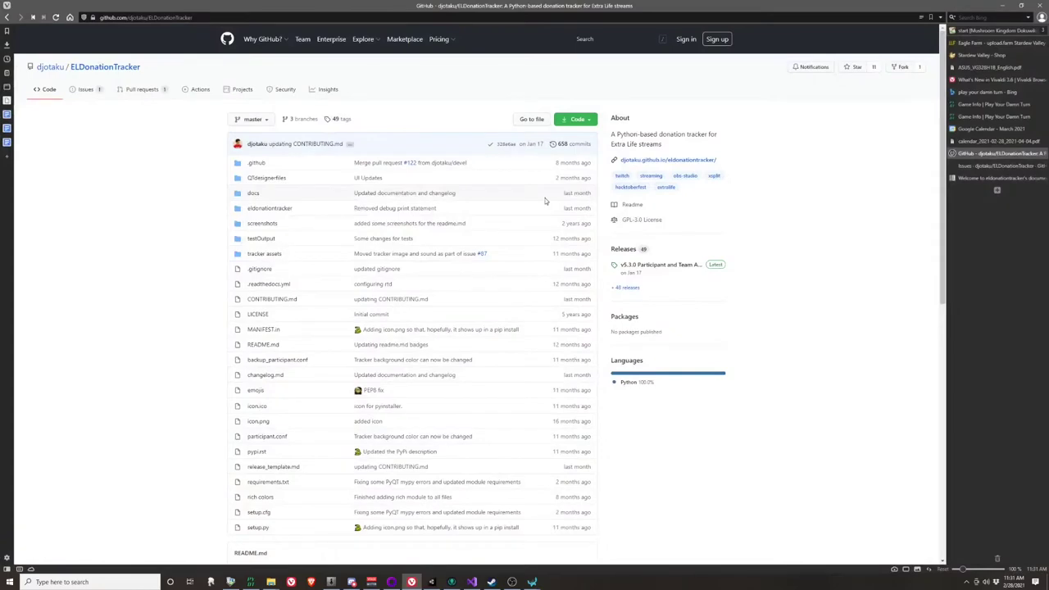
Open the Extra Life fundraiser page in a new tab and reveal its address with the participant ID.
key(ctrl+t)
text(extralife.ericmesa.com/)
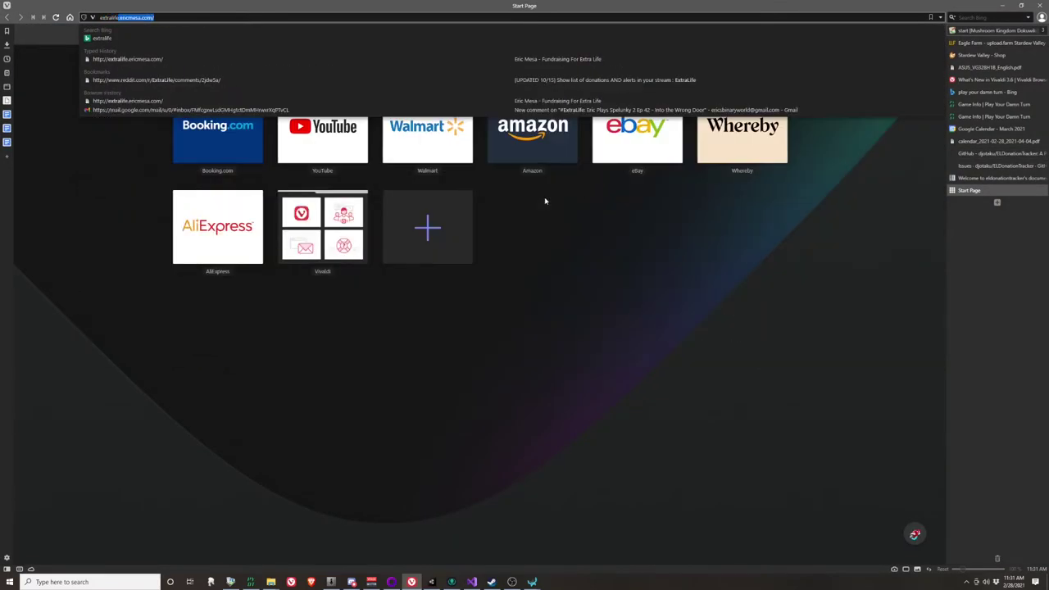
key(Return)
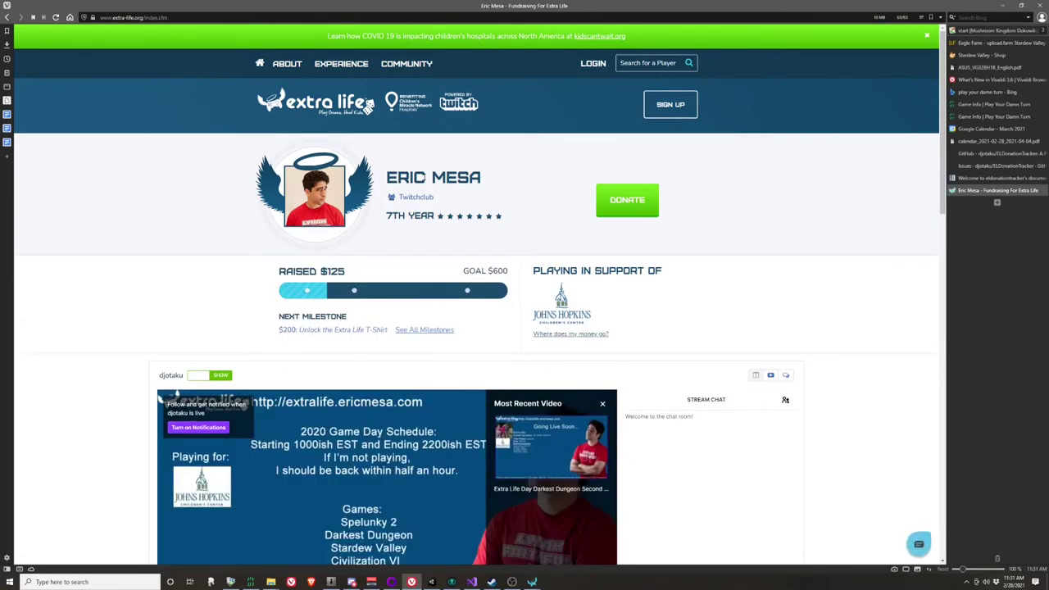
click(927, 35)
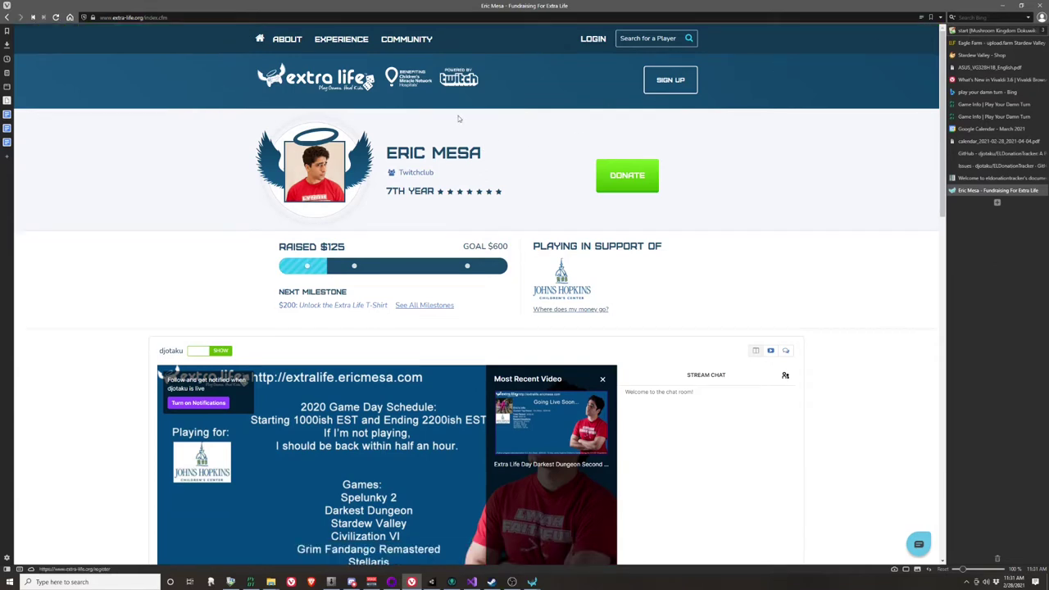
click(190, 17)
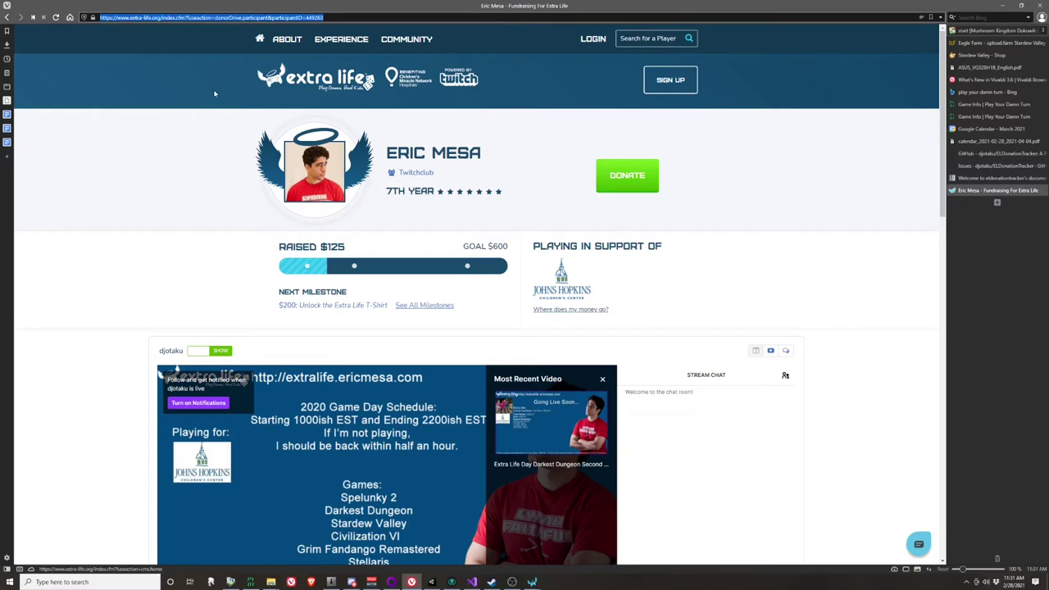
click(182, 168)
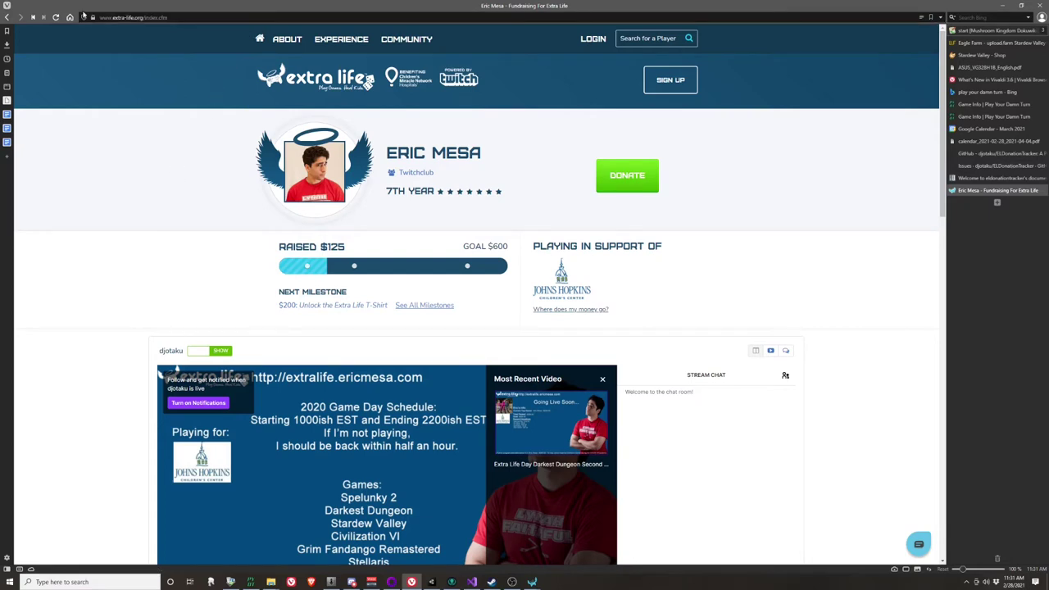
key(ctrl+l)
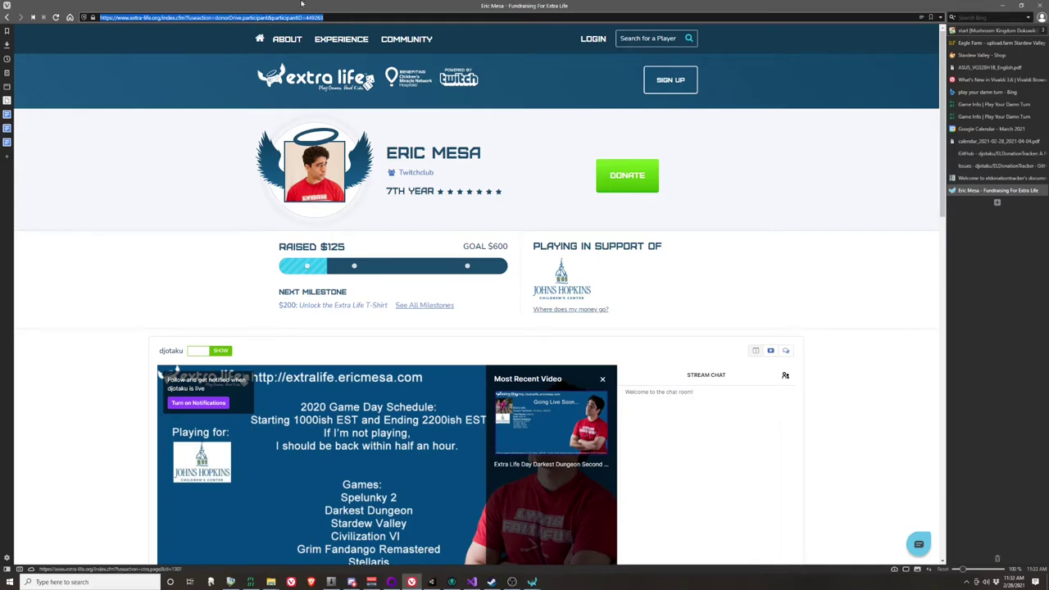
Return to the tracker Settings and focus the Participant ID field.
mouse_move(532, 582)
click(566, 516)
click(196, 306)
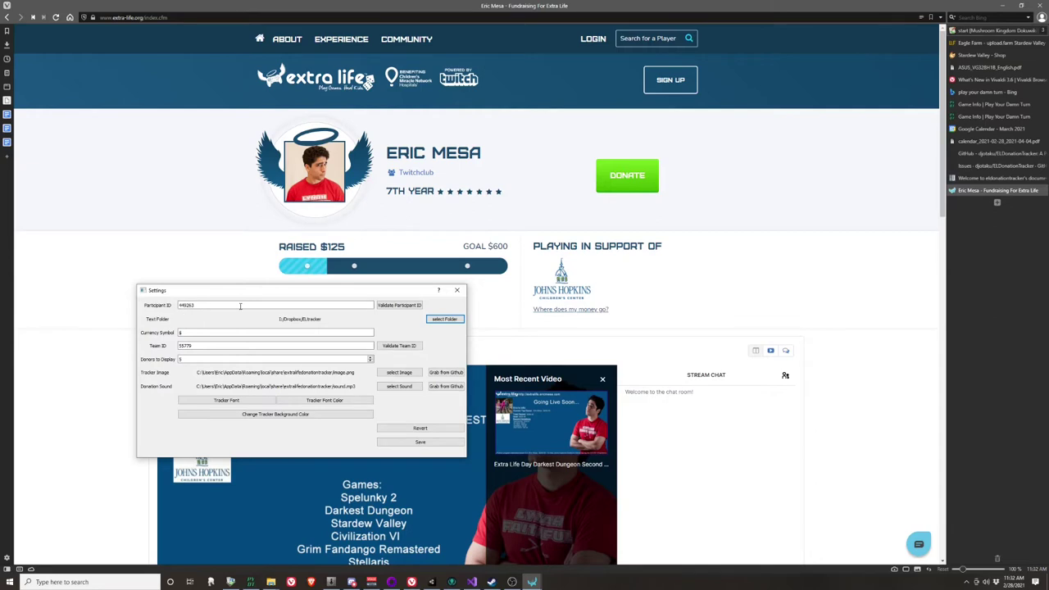
Validate the participant ID, dismiss the success message, and minimize the browser.
click(401, 307)
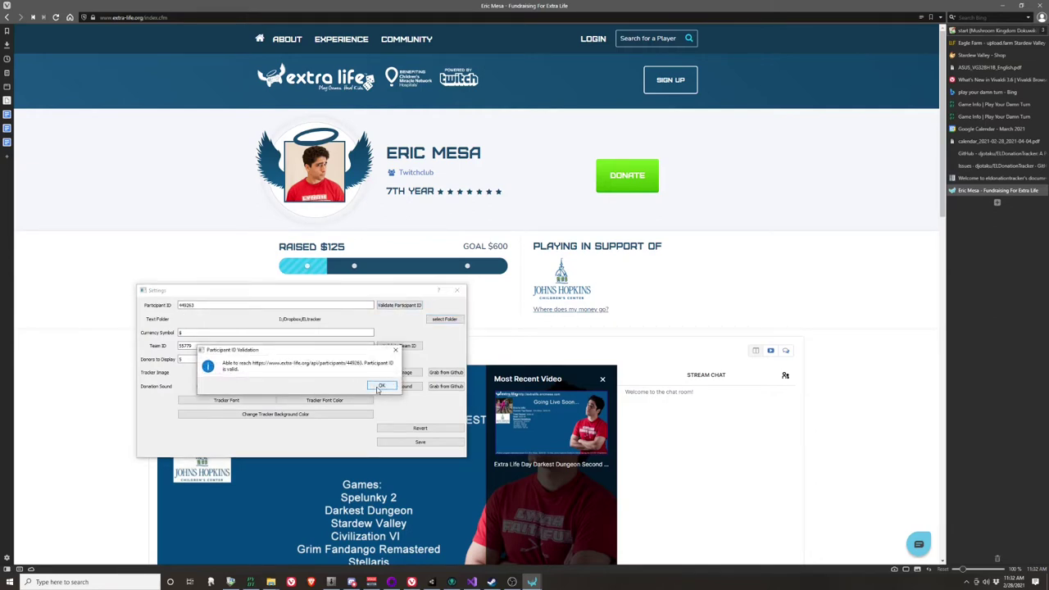
click(380, 386)
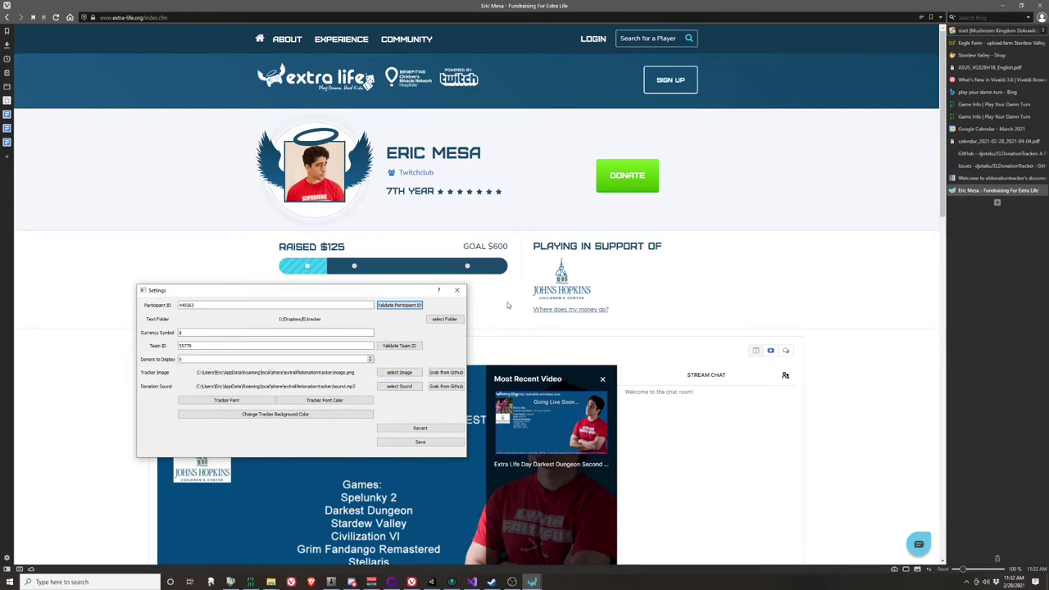
click(1004, 4)
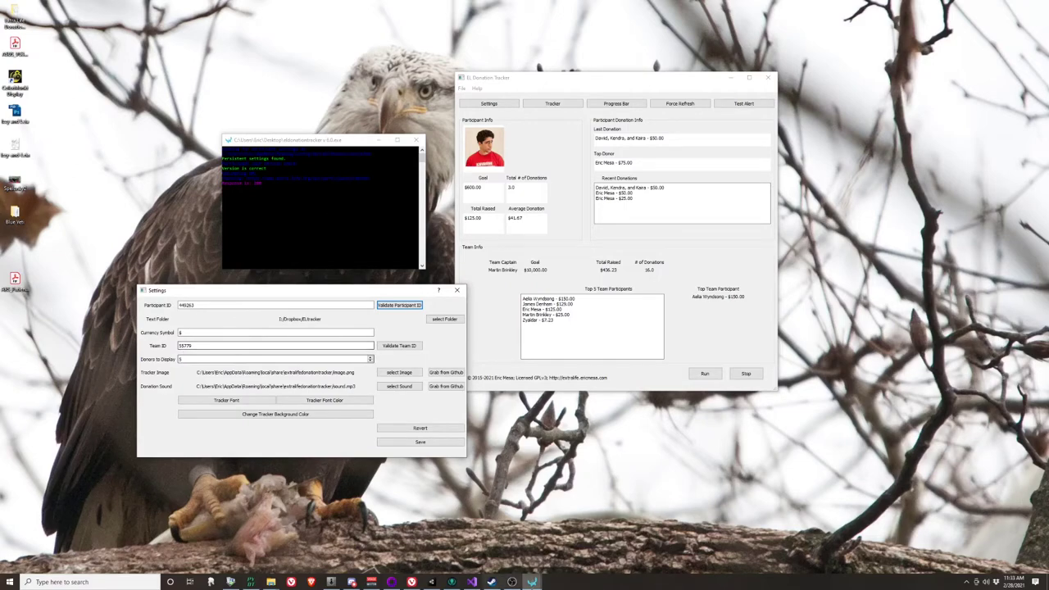
Open the Twitchclub team page, reveal its address with the team ID, then hide the browser.
click(411, 582)
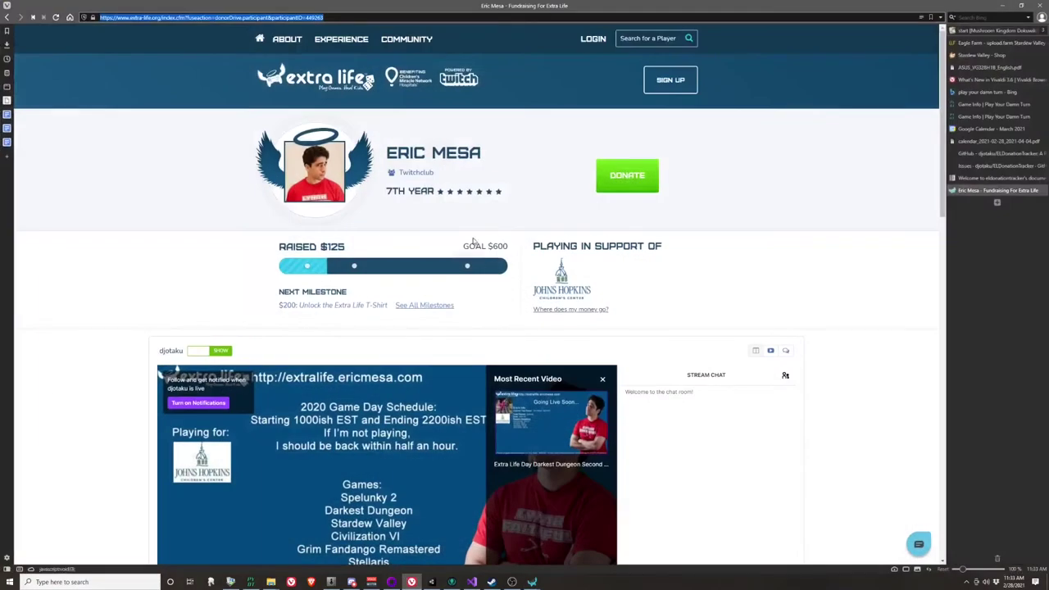
click(418, 174)
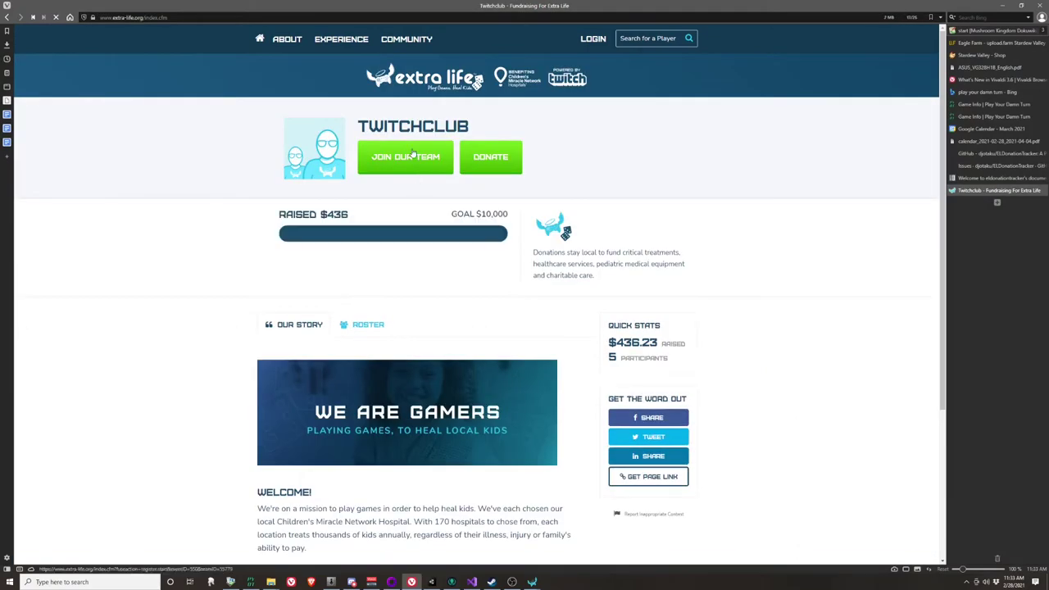
key(ctrl+l)
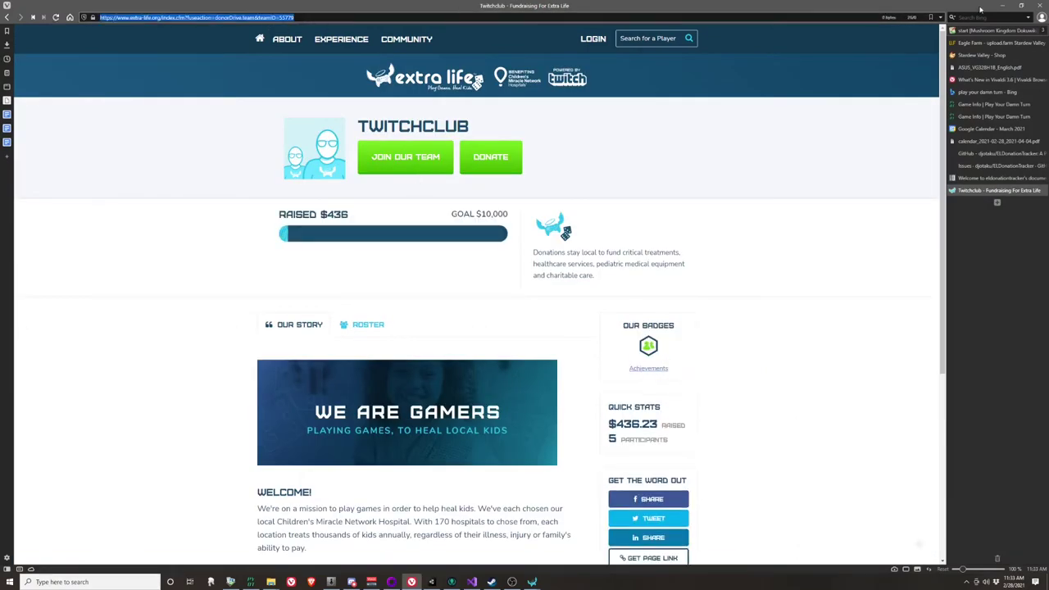
click(1001, 5)
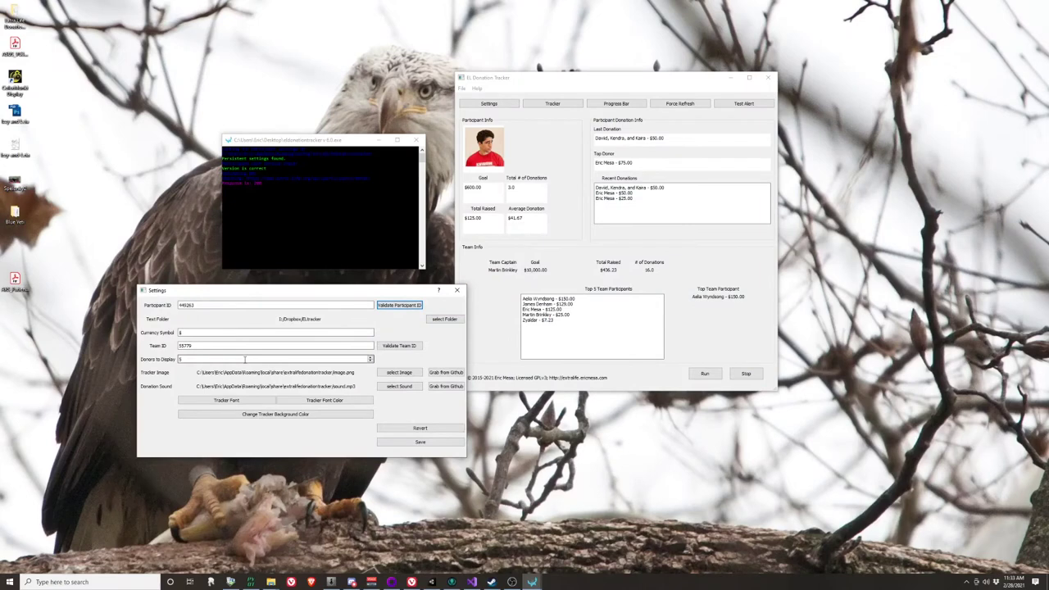
Validate the team ID, confirm the message, and focus the Currency Symbol field.
click(399, 345)
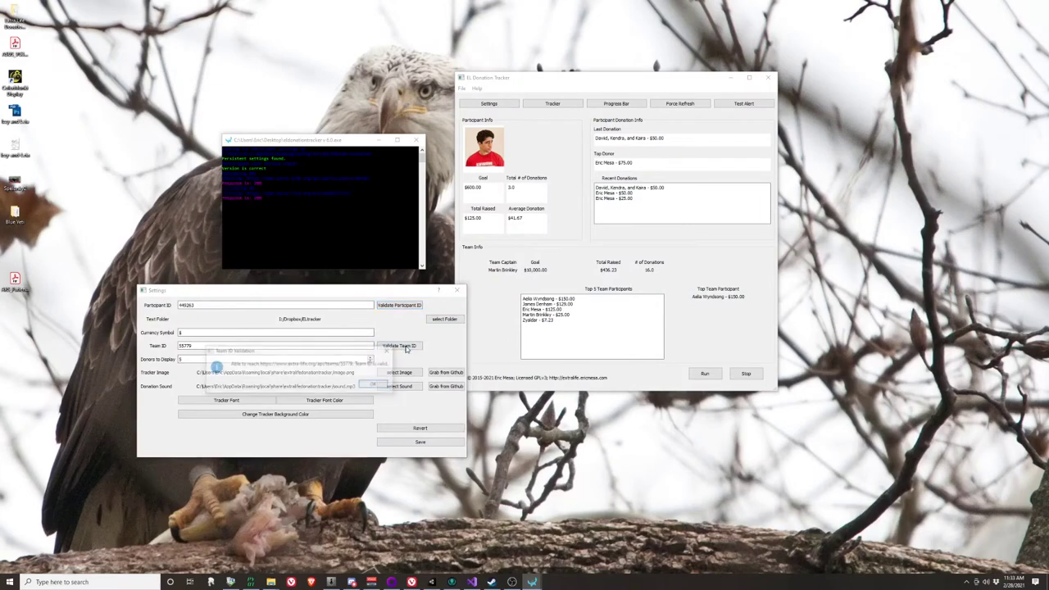
click(374, 385)
click(182, 332)
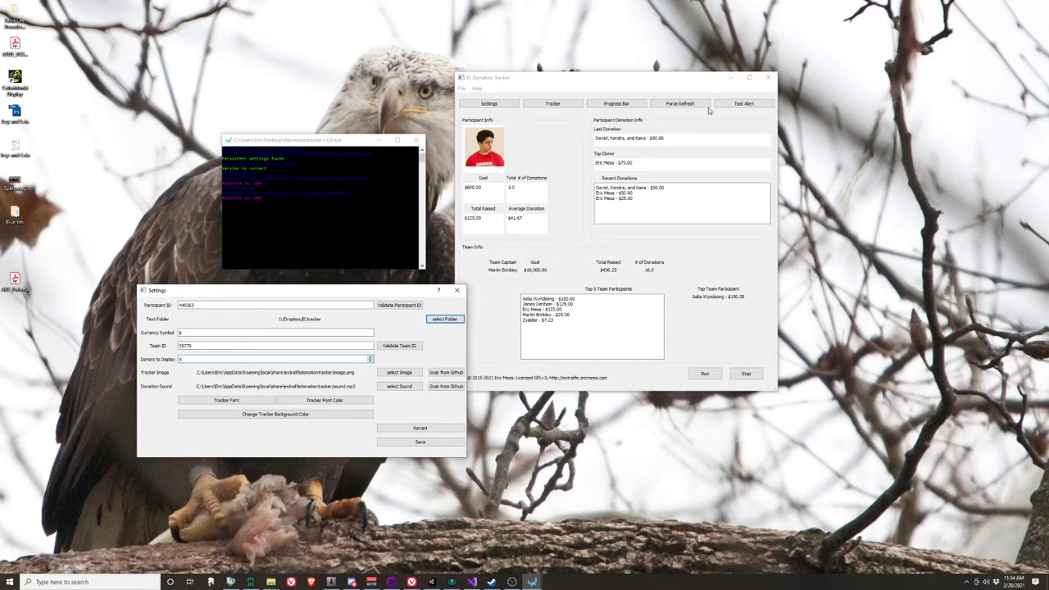
Open the green Tracker window, place it at the top-left, and fire a test alert.
click(559, 105)
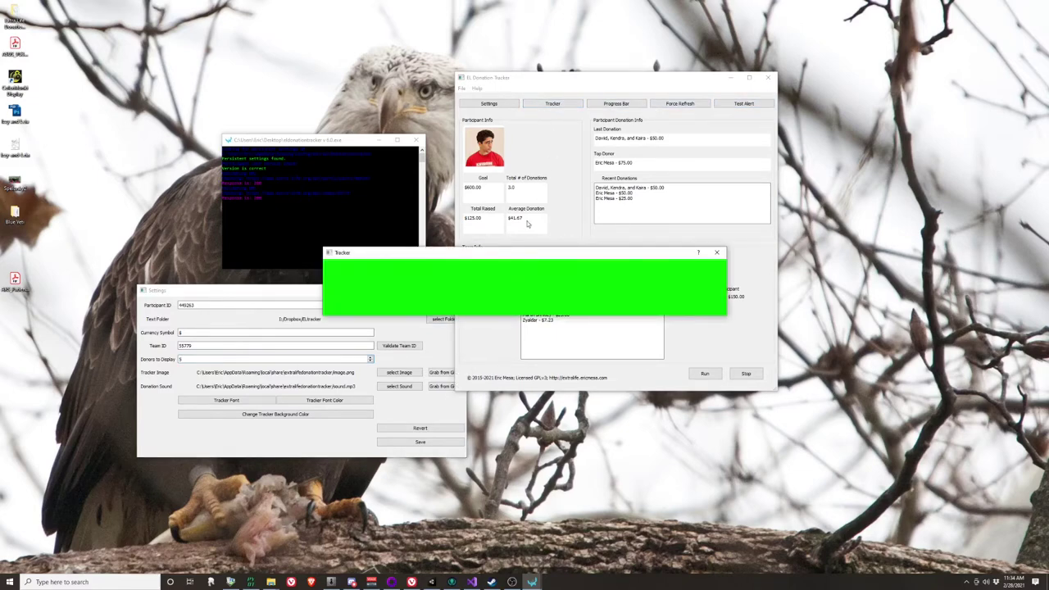
drag(514, 258, 223, 64)
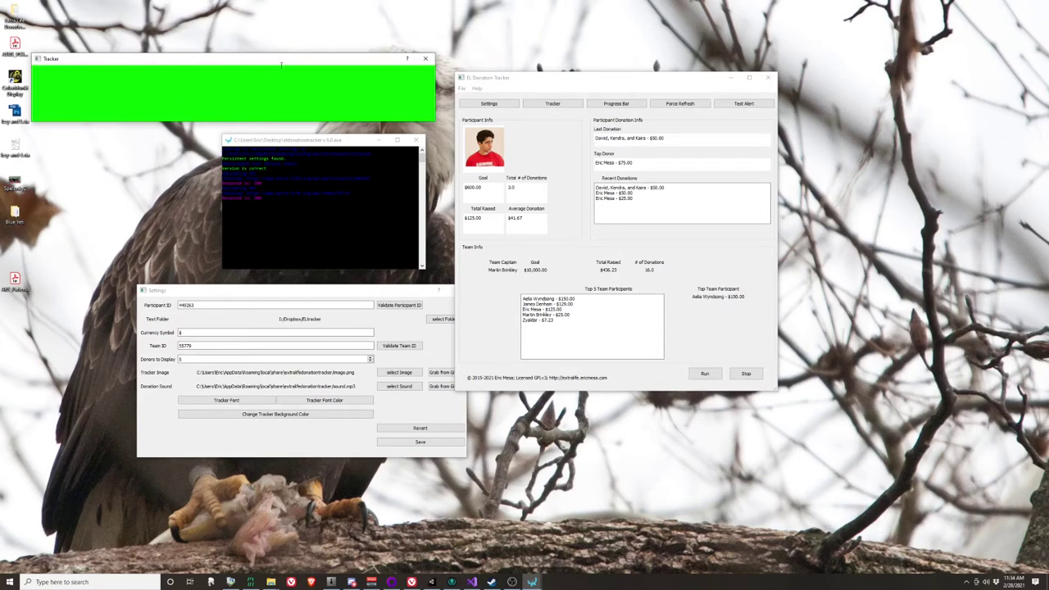
click(746, 104)
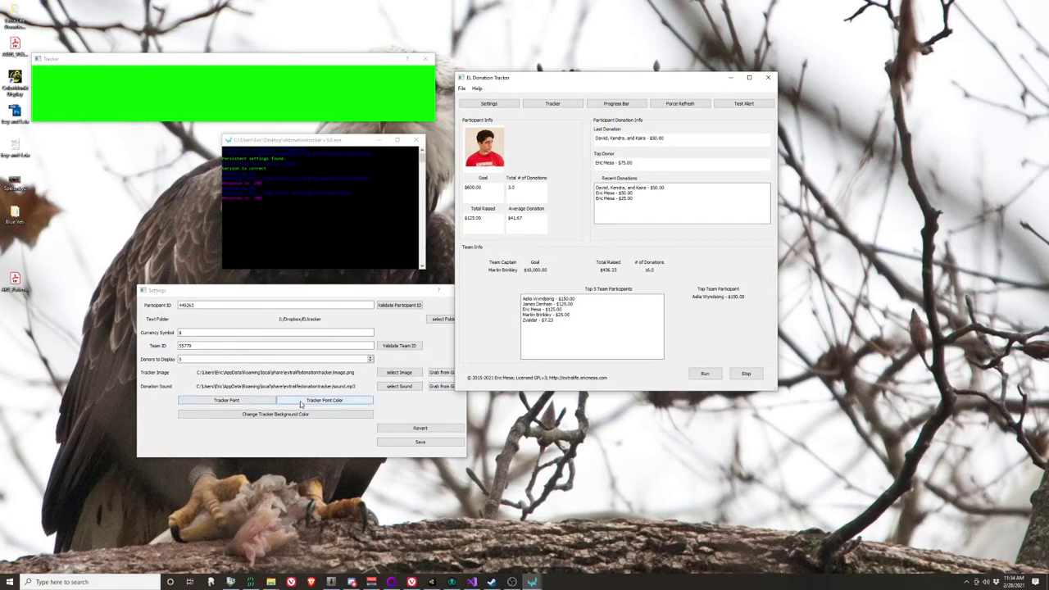
Set the tracker font to size 24 and preview it with a test alert.
click(260, 401)
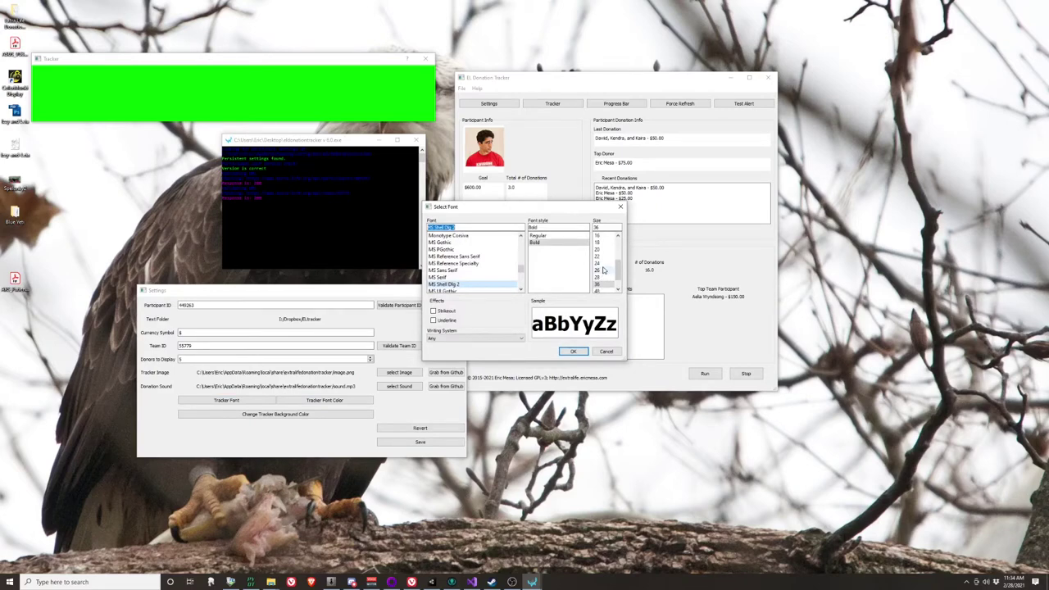
click(597, 263)
click(572, 352)
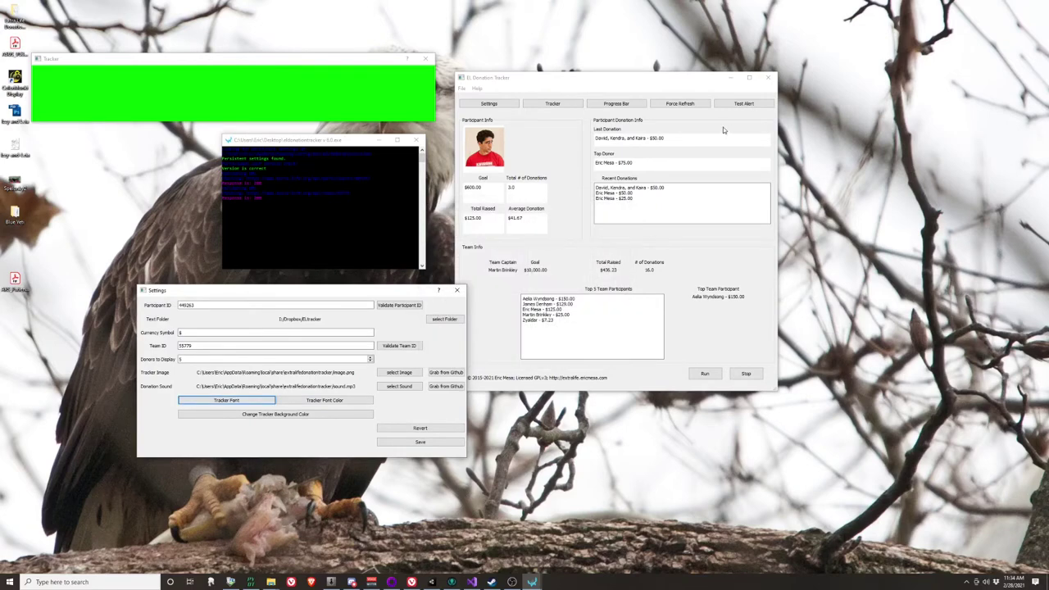
click(744, 104)
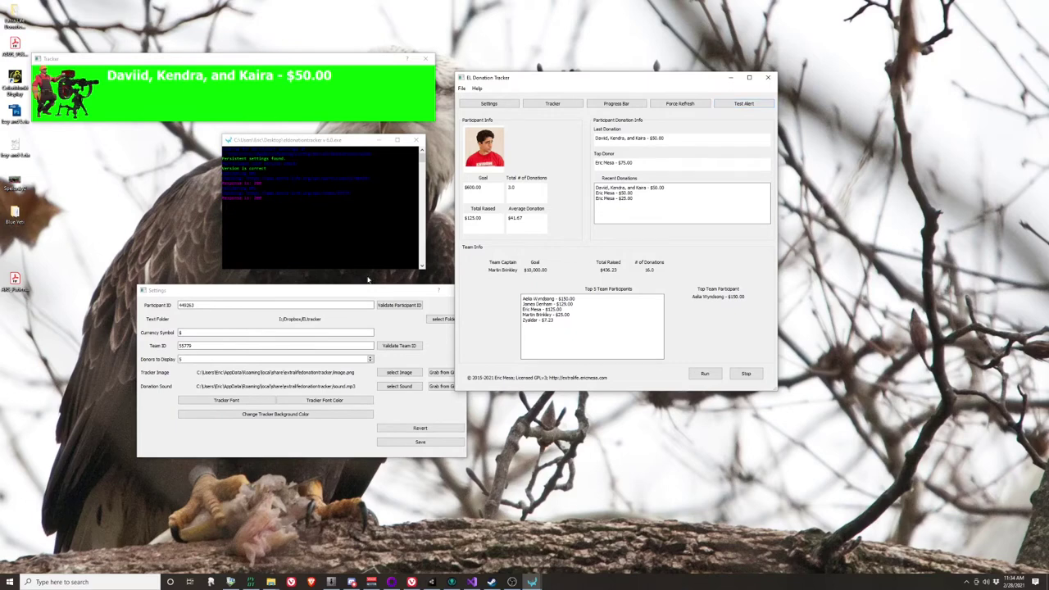
Change the tracker font size to 26 instead.
click(250, 399)
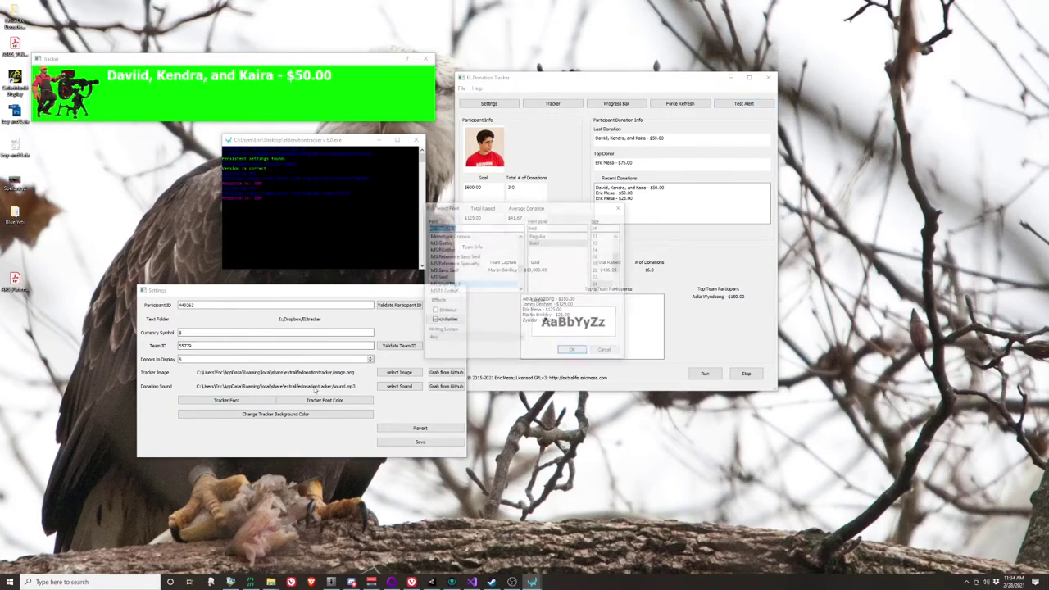
click(598, 289)
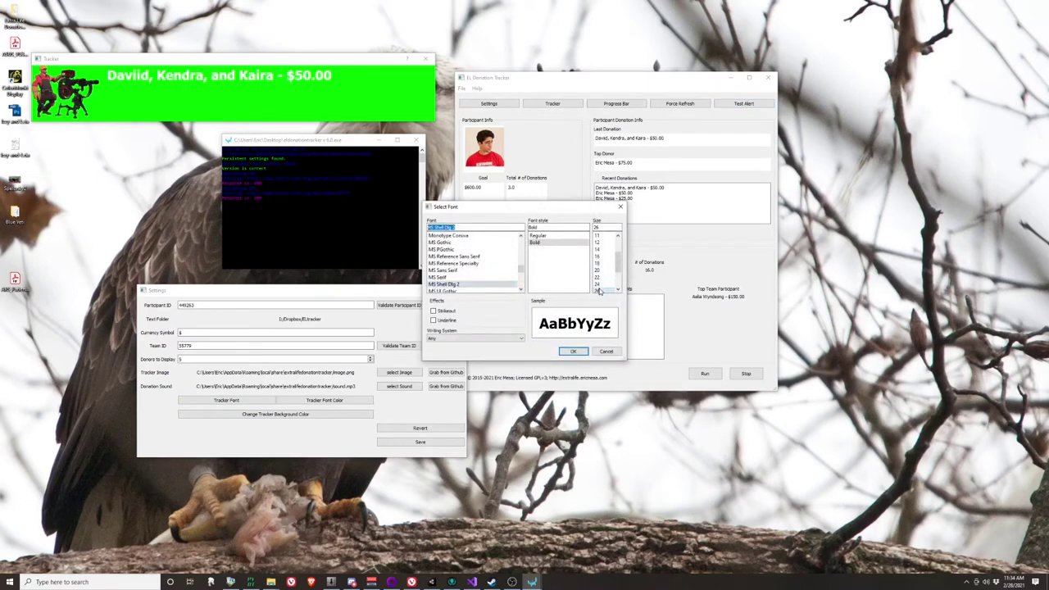
click(573, 351)
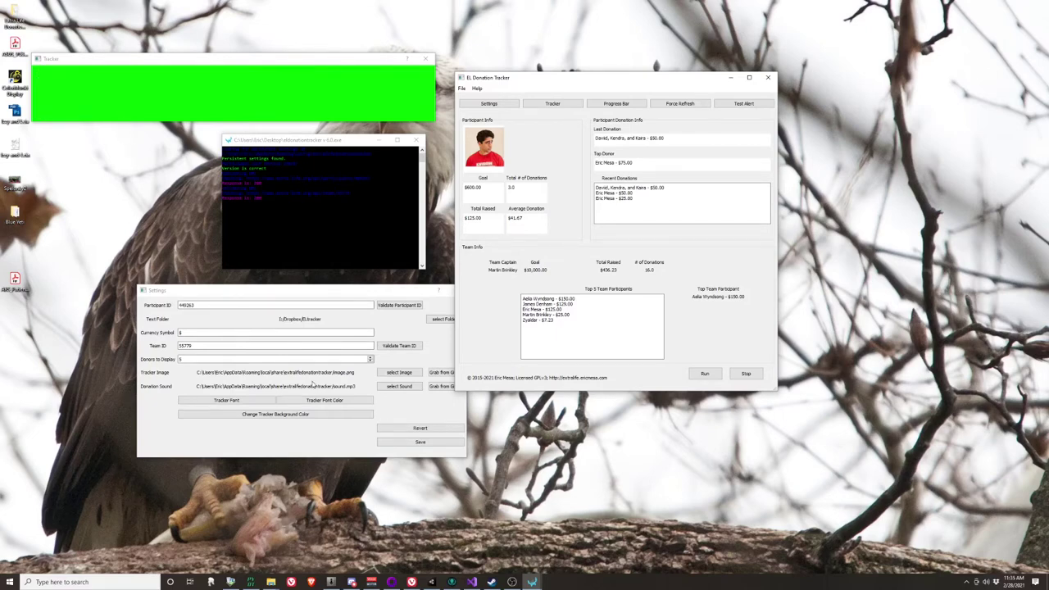
Make the tracker alert text red and preview it with a test alert.
click(325, 400)
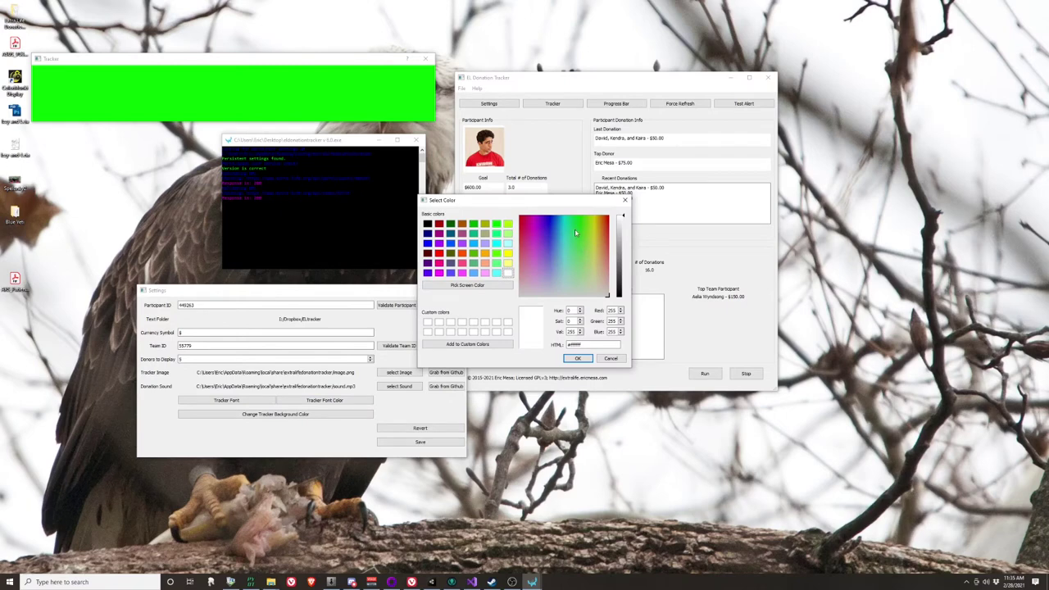
drag(599, 228, 621, 214)
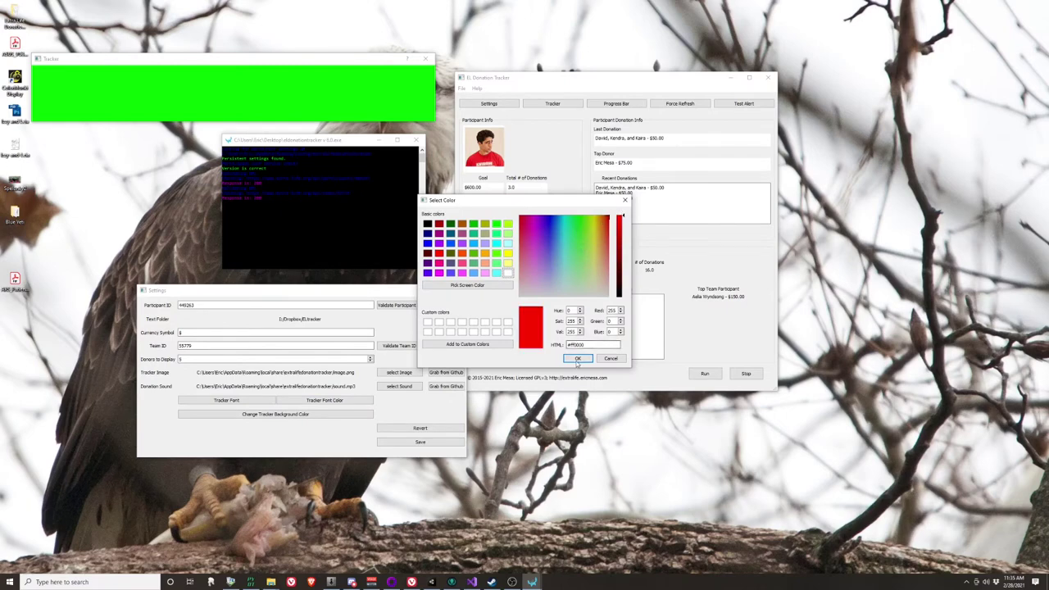
click(578, 358)
click(740, 105)
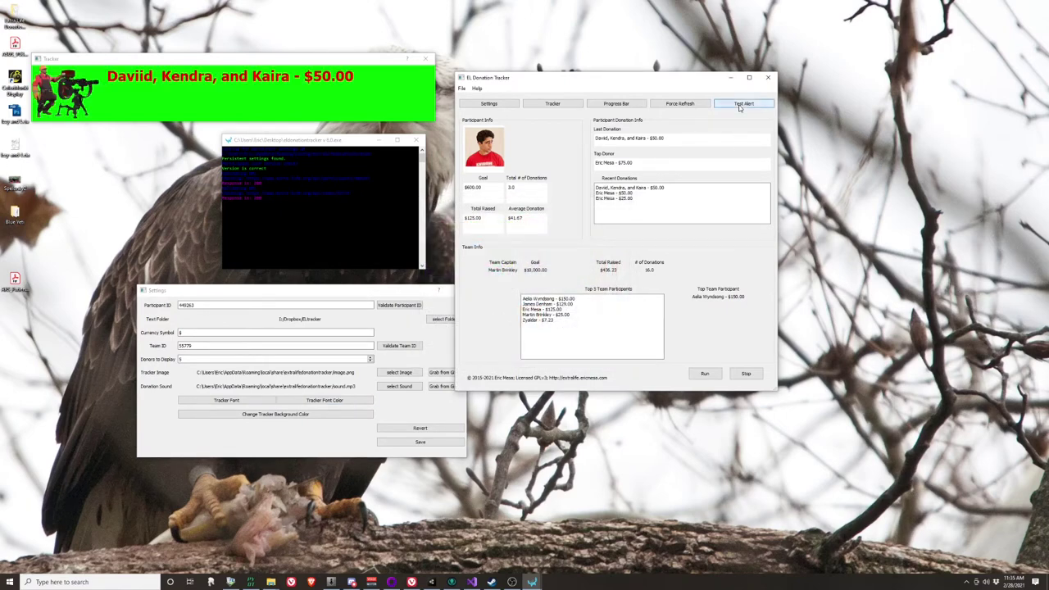
Pick a purple (R115, G34, B255) for the tracker background colour.
click(320, 415)
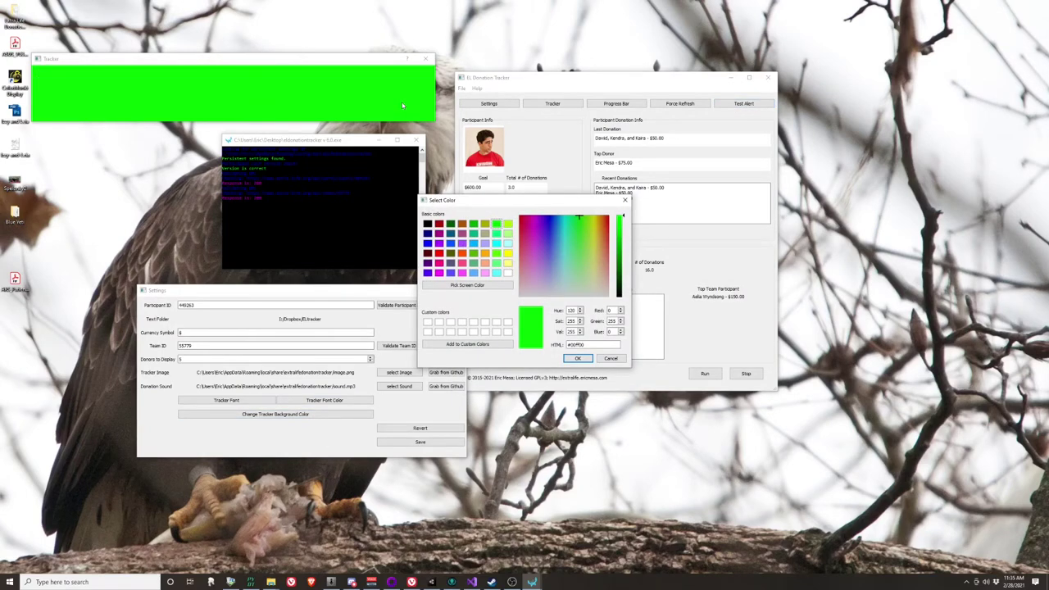
click(556, 223)
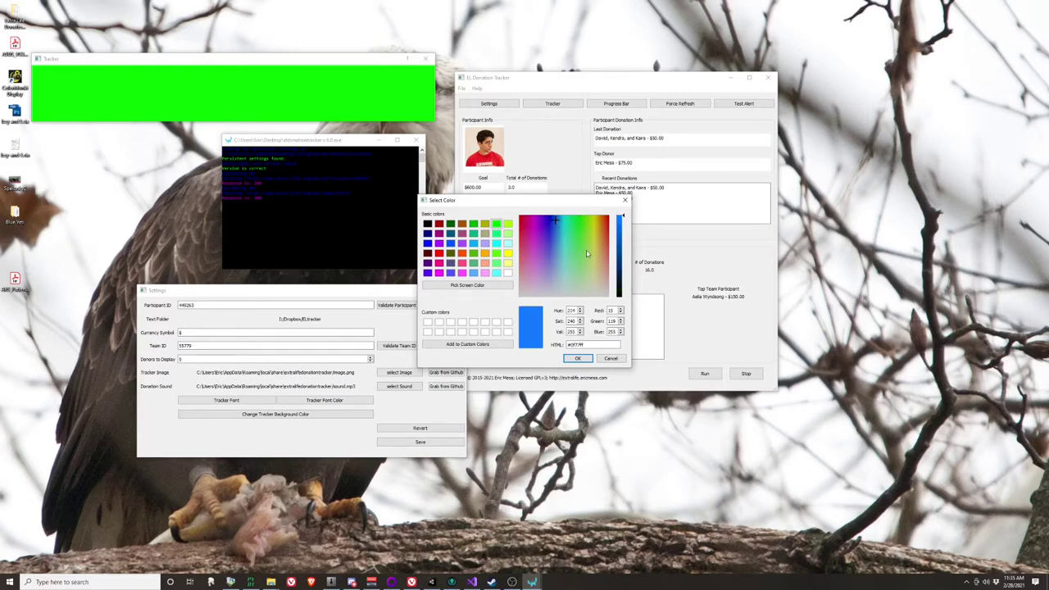
drag(549, 268, 539, 234)
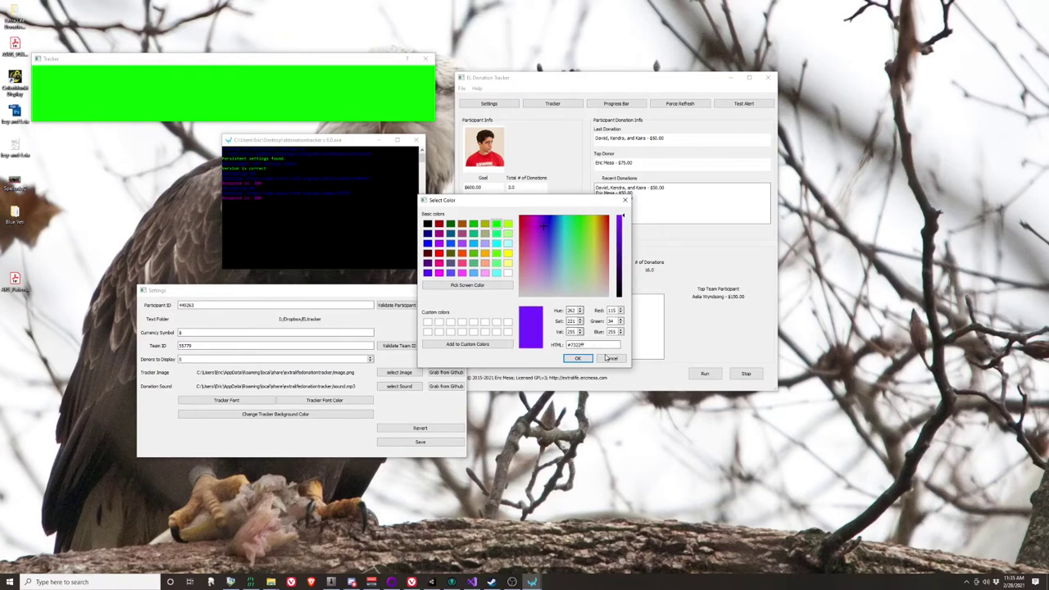